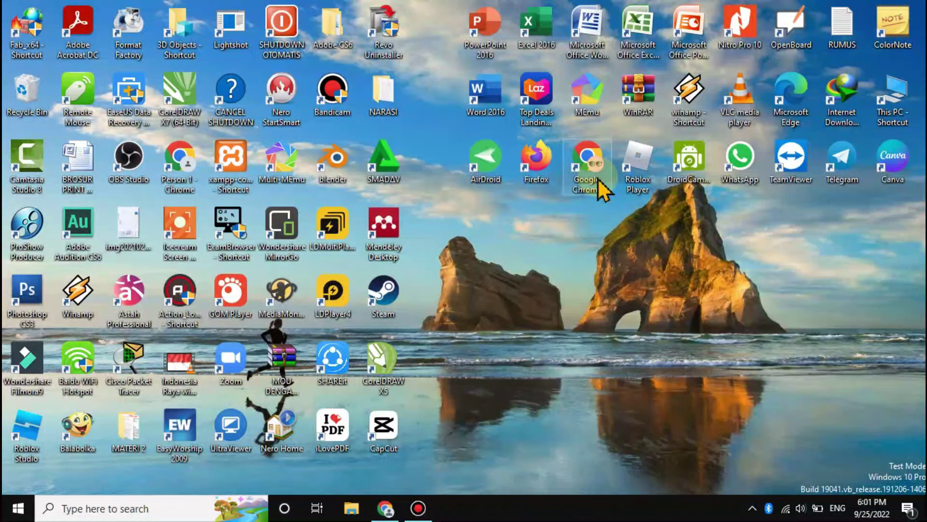
{"action": "double_click", "coordinate": [601, 172]}
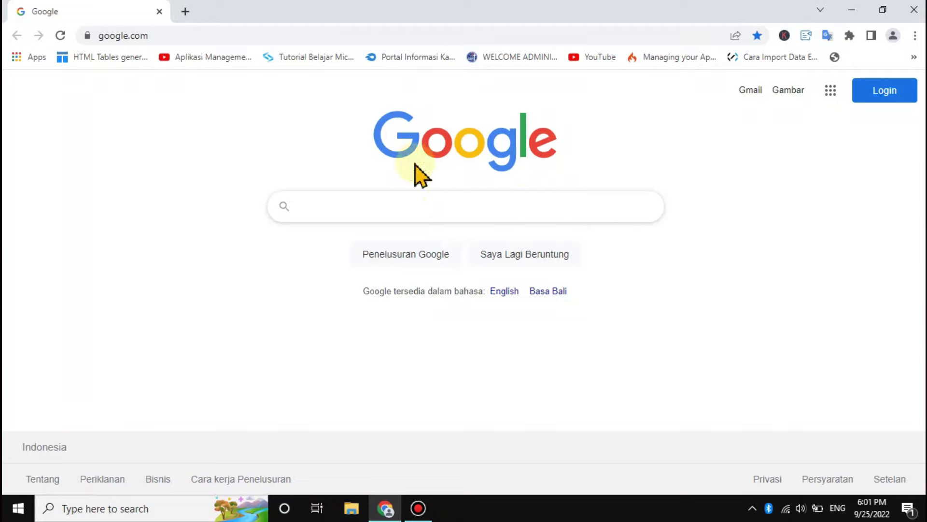
{"action": "left_click", "coordinate": [341, 39]}
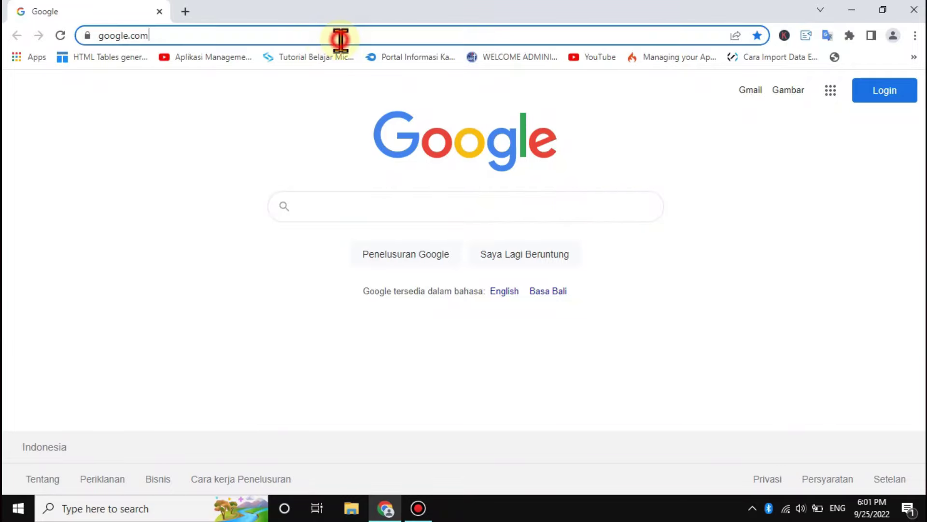
{"action": "type", "text": "w"}
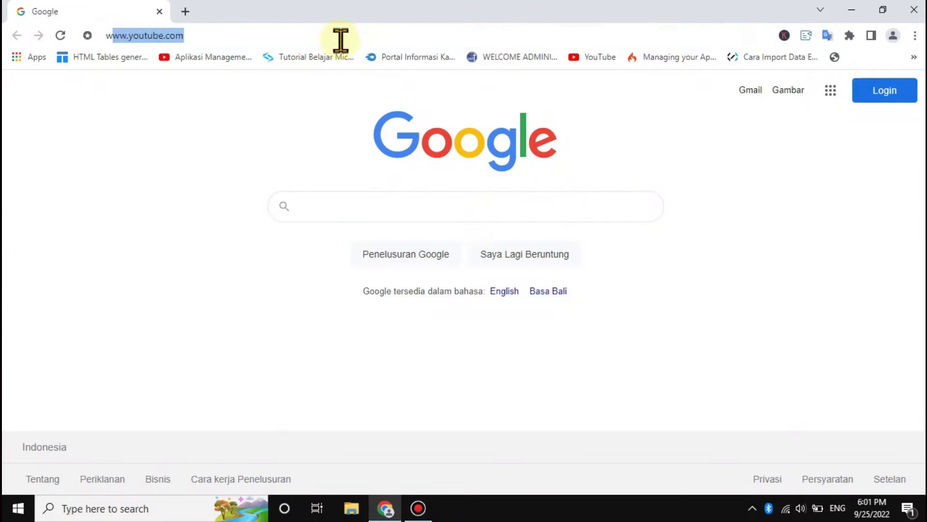
{"action": "type", "text": "ww."}
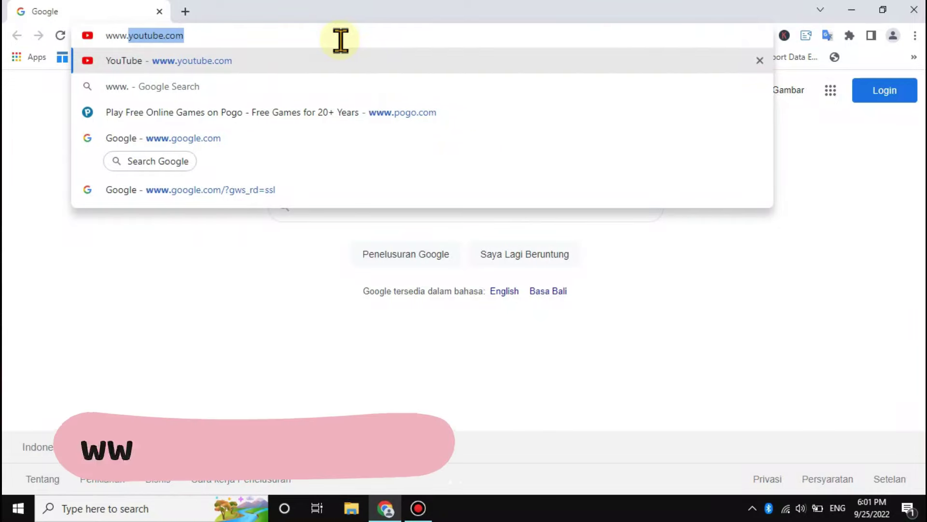
{"action": "type", "text": "vir"}
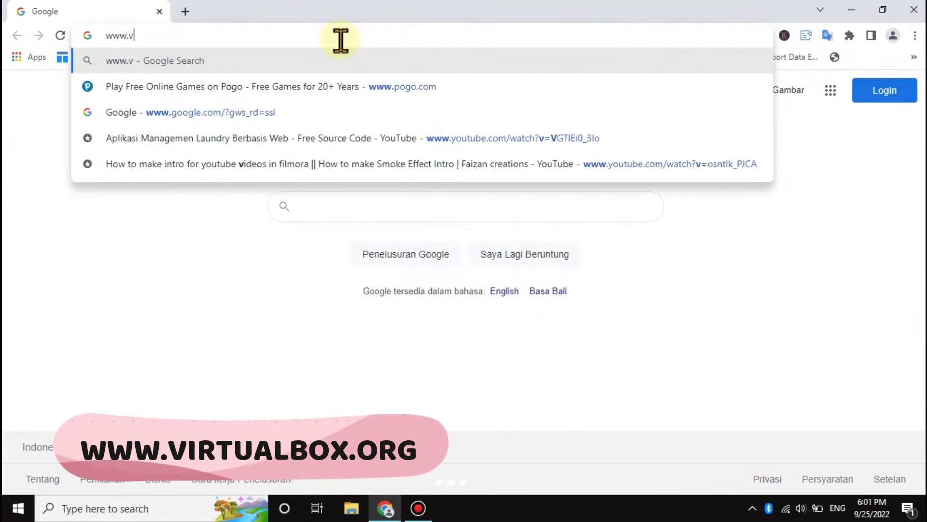
{"action": "type", "text": "tualbo"}
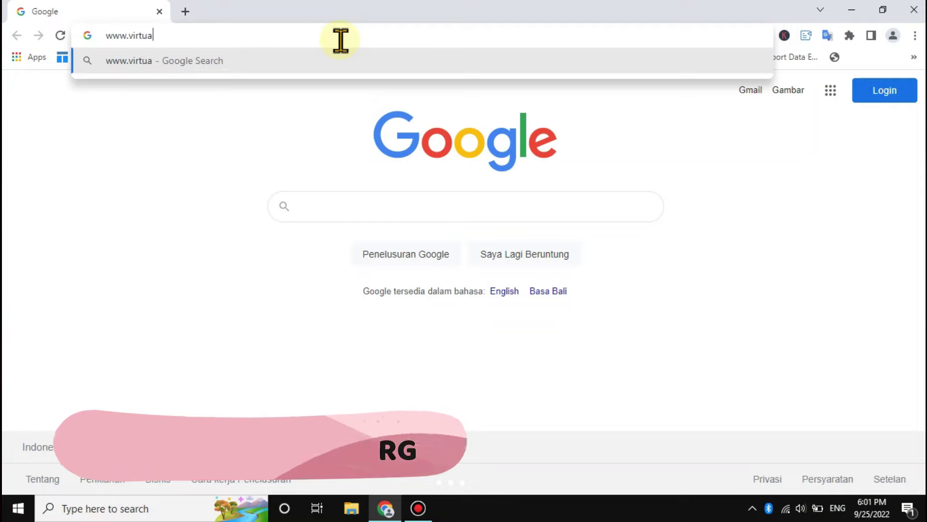
{"action": "type", "text": "x.or"}
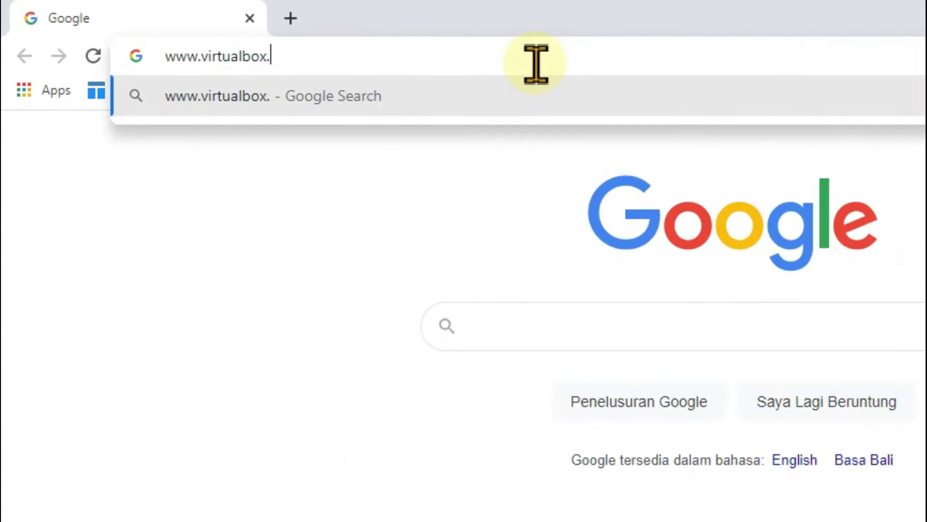
{"action": "type", "text": "g"}
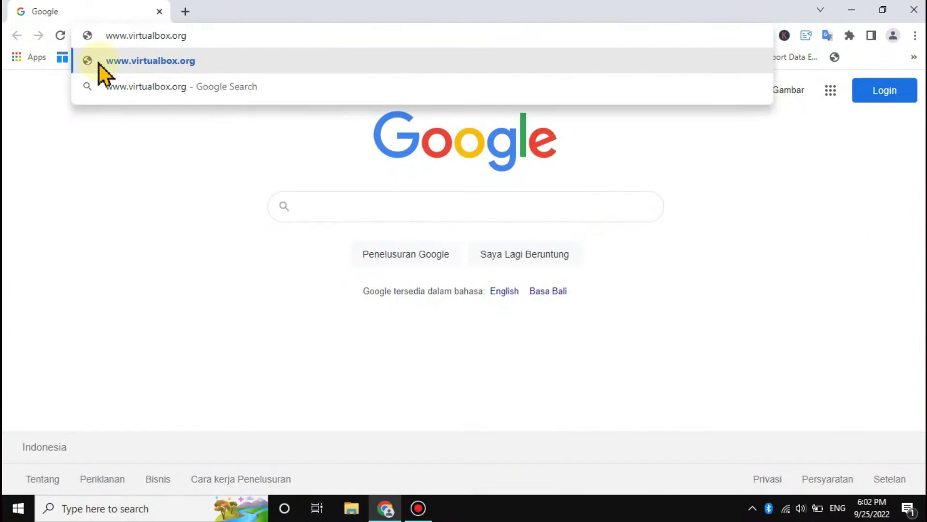
{"action": "key", "text": "Return"}
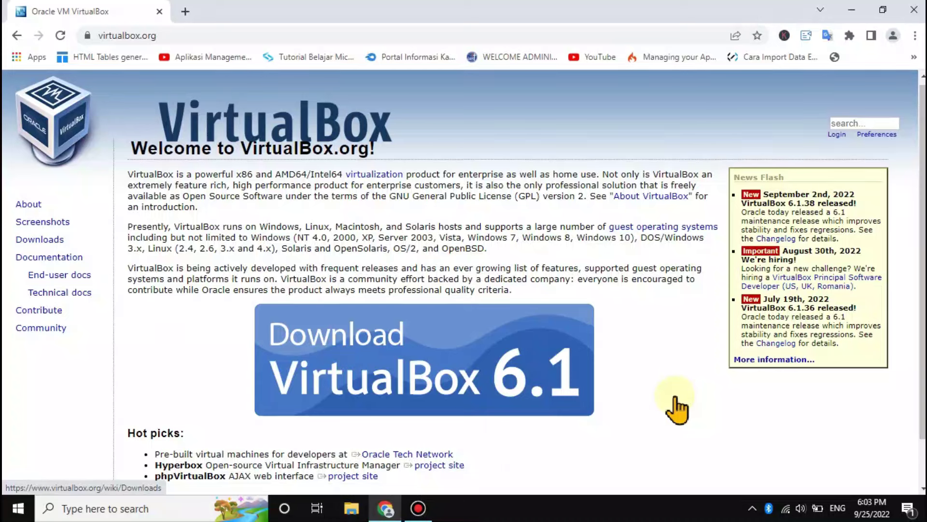
Step: Download the VirtualBox 6.1.38 platform package for Windows hosts and save it in the Downloads folder
{"action": "left_click", "coordinate": [299, 415]}
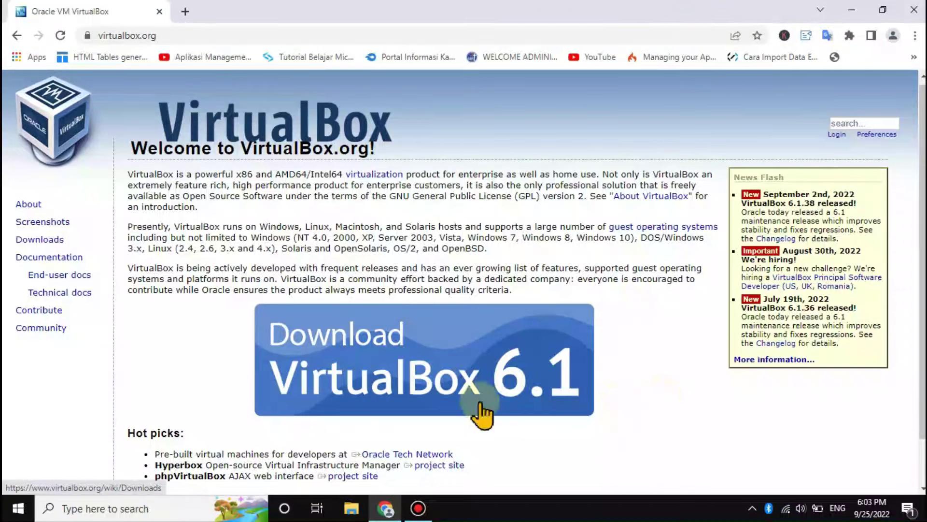
{"action": "left_click", "coordinate": [461, 363]}
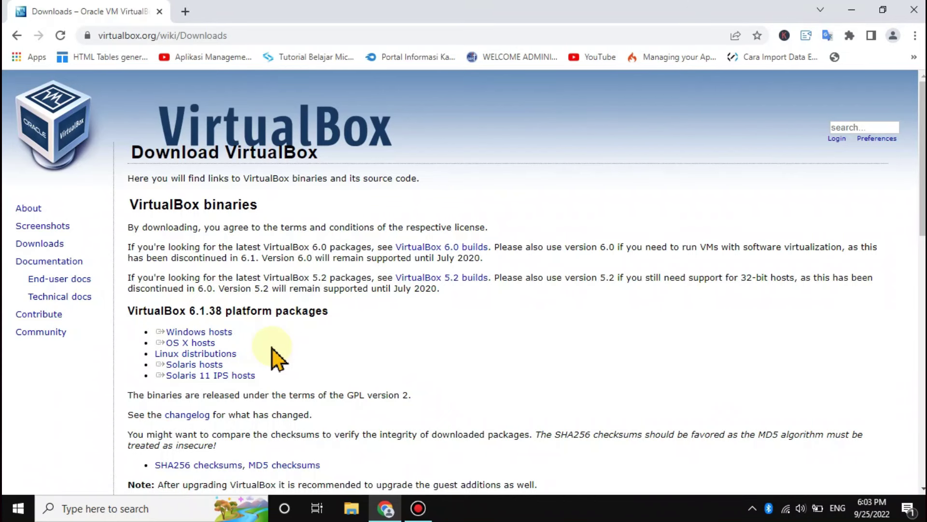
{"action": "left_click_drag", "start_coordinate": [150, 333], "coordinate": [233, 333]}
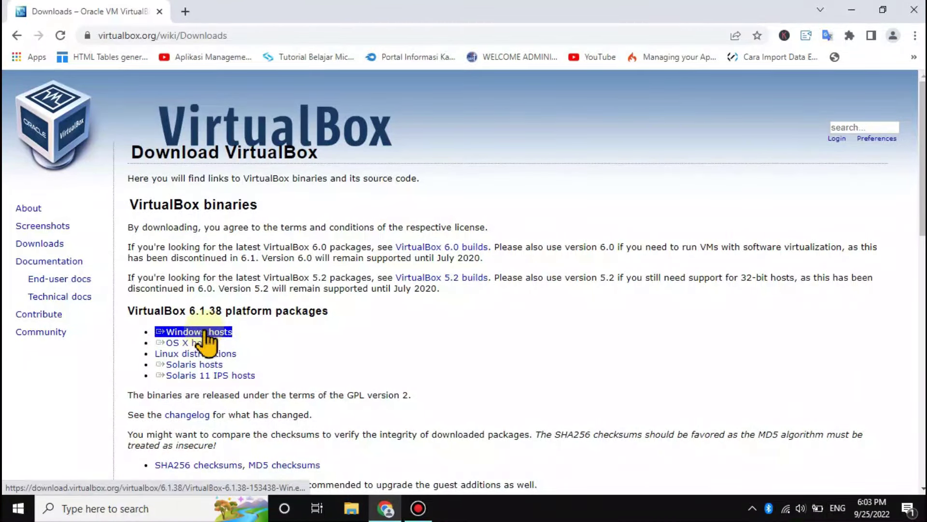
{"action": "left_click", "coordinate": [202, 332]}
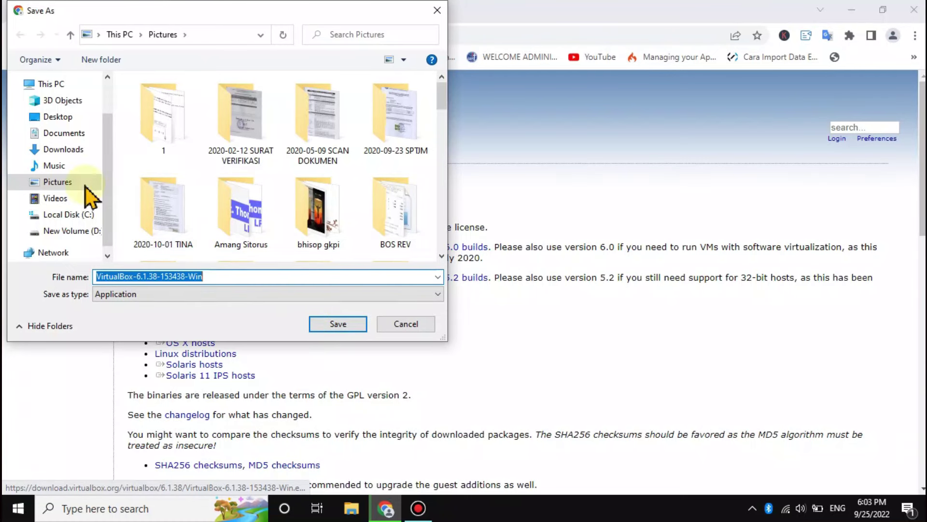
{"action": "left_click", "coordinate": [85, 153]}
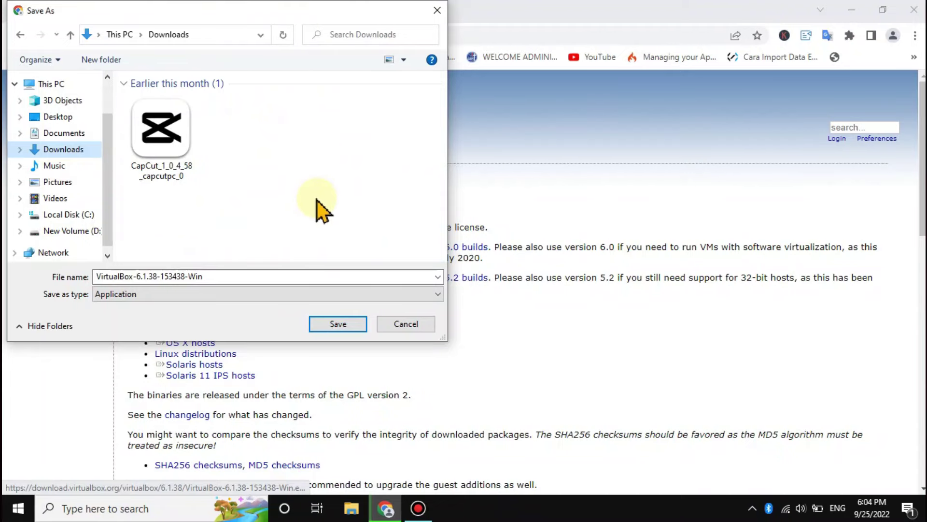
{"action": "left_click", "coordinate": [62, 154]}
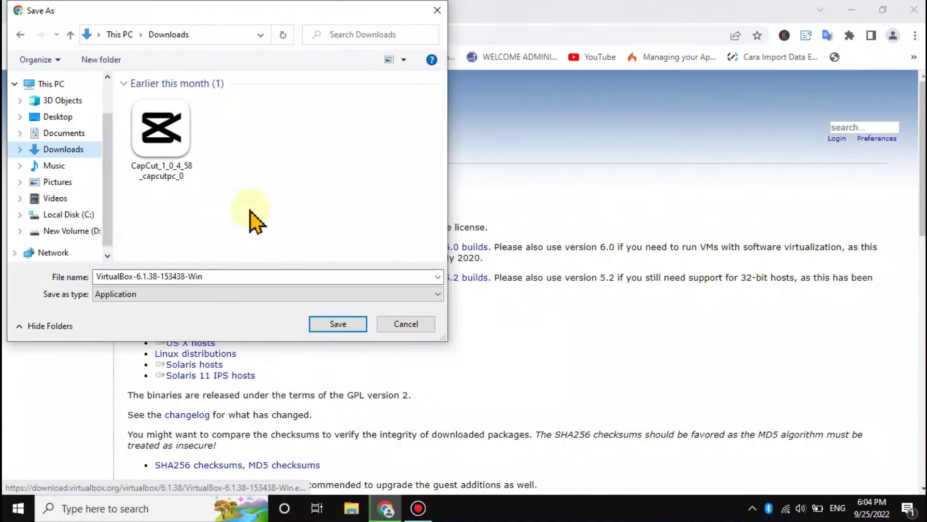
{"action": "left_click", "coordinate": [361, 323]}
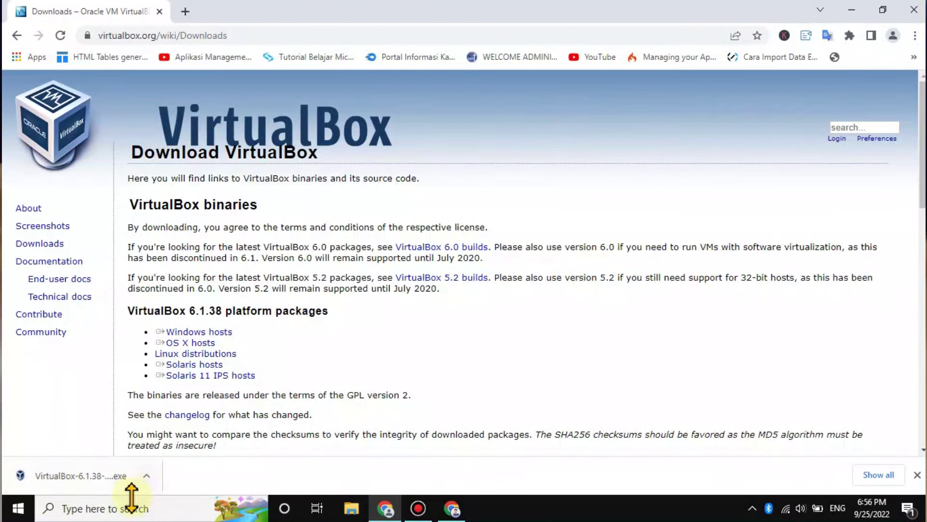
Step: Launch the downloaded VirtualBox installer and minimize the browser window
{"action": "left_click", "coordinate": [147, 476]}
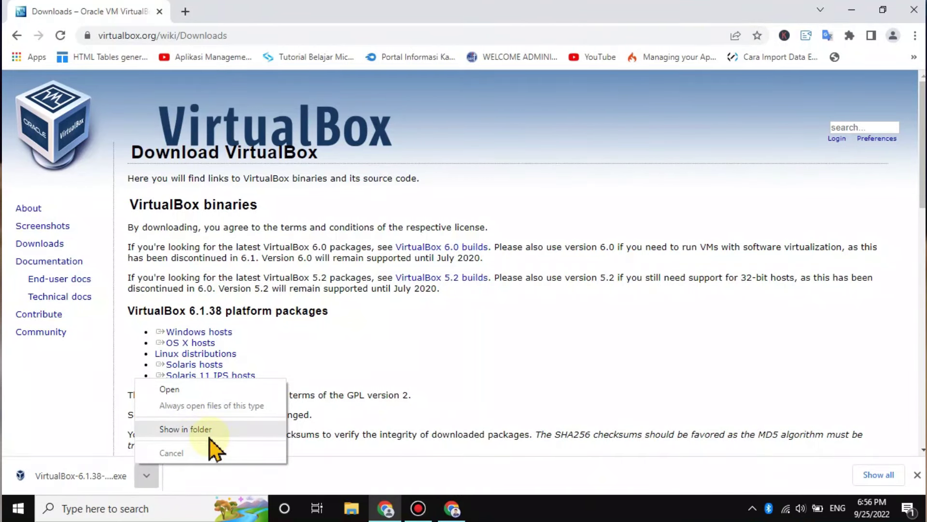
{"action": "left_click", "coordinate": [181, 390]}
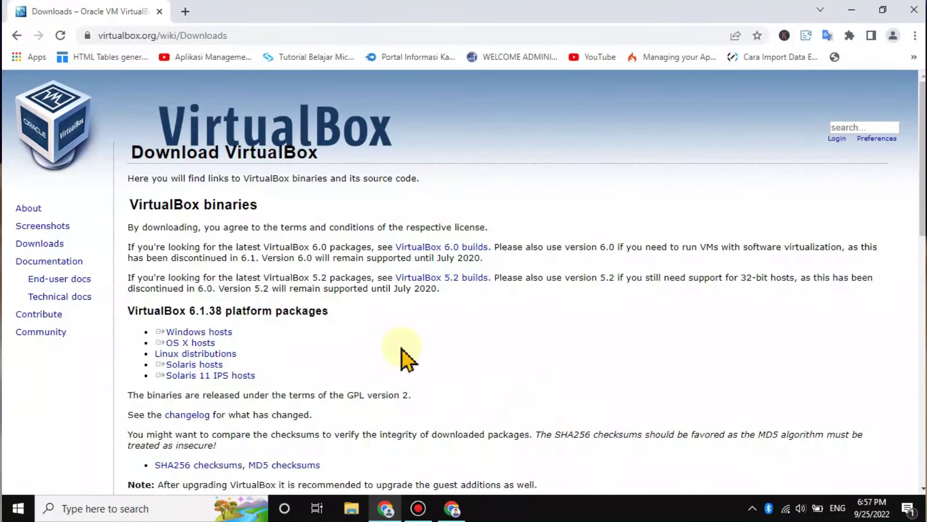
{"action": "left_click", "coordinate": [851, 10]}
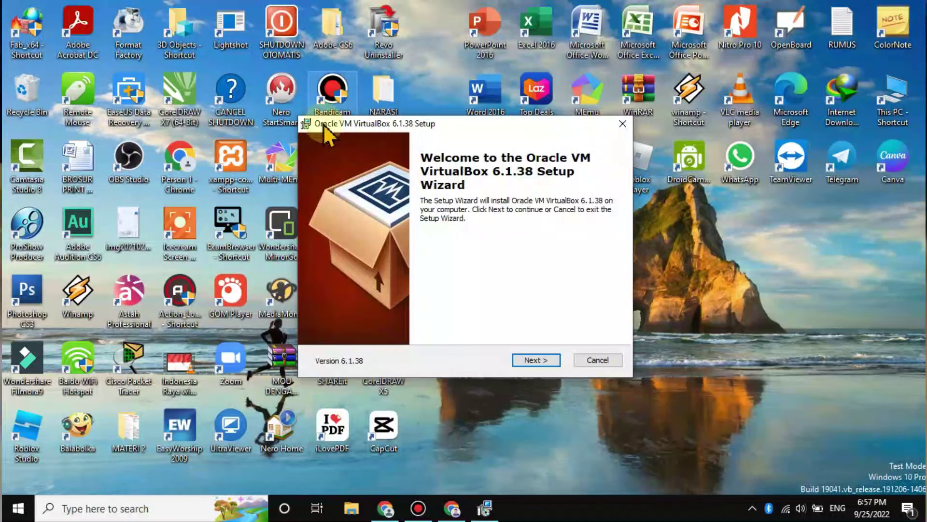
Step: Install VirtualBox 6.1.38 with the default features, location and shortcut options, accepting the temporary network disconnection
{"action": "left_click", "coordinate": [534, 363]}
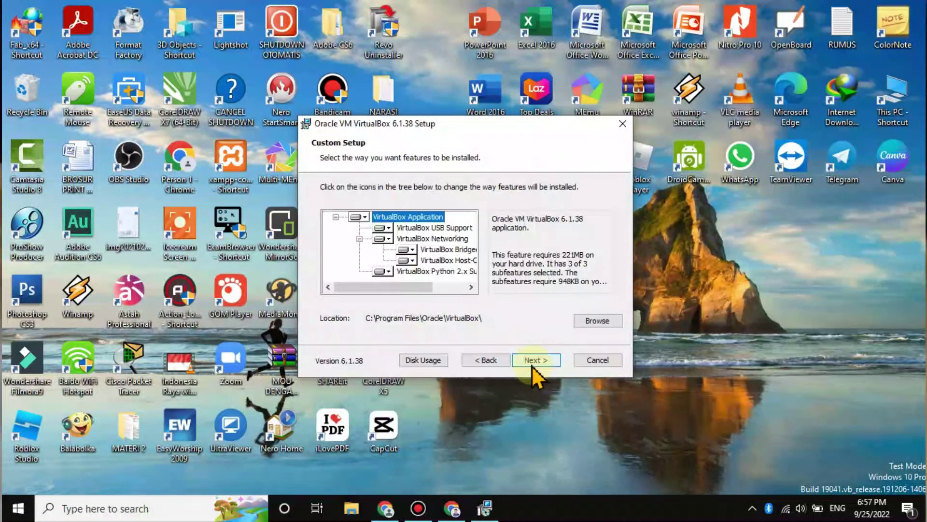
{"action": "left_click_drag", "start_coordinate": [394, 287], "coordinate": [485, 220]}
{"action": "key", "text": "Down"}
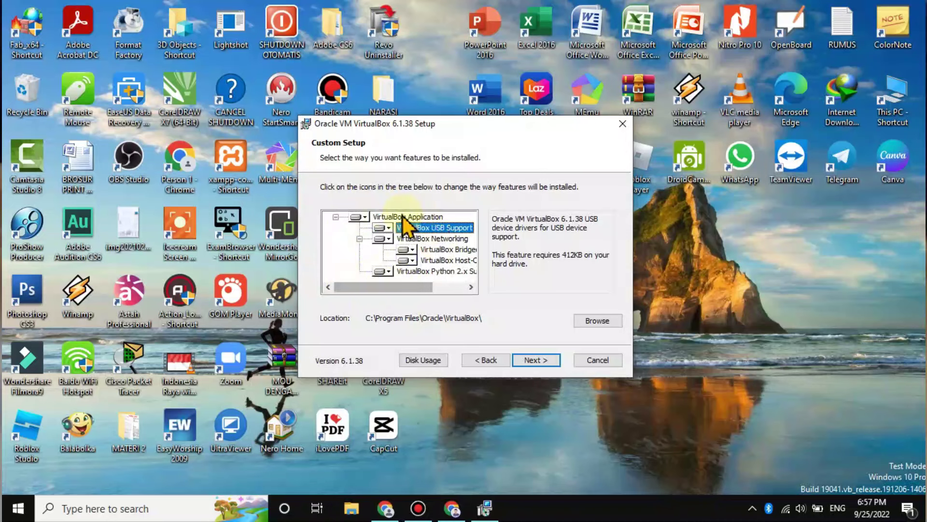
{"action": "left_click", "coordinate": [527, 361]}
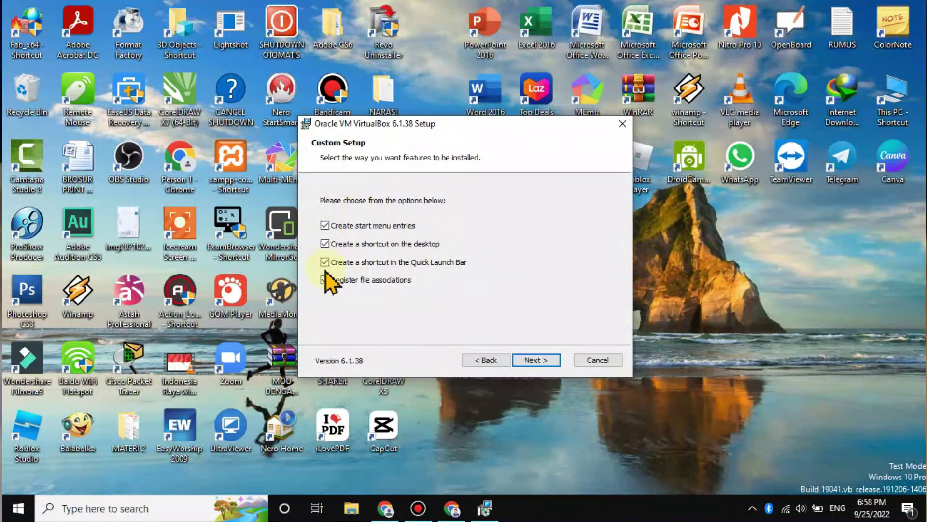
{"action": "left_click", "coordinate": [547, 360]}
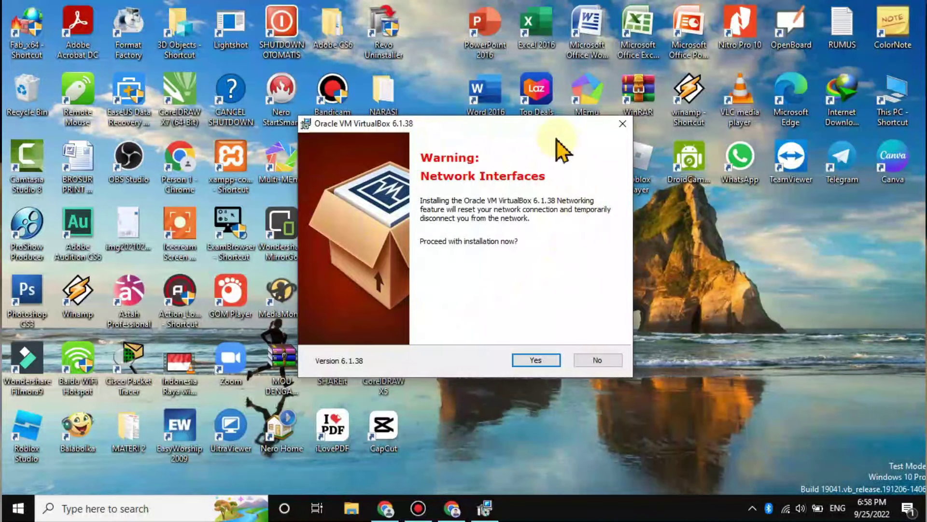
{"action": "left_click", "coordinate": [534, 360]}
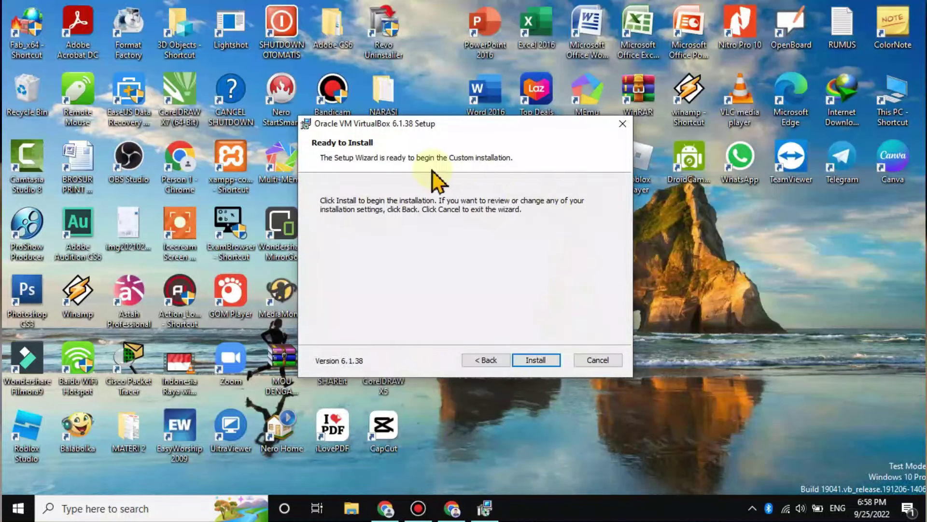
{"action": "left_click", "coordinate": [539, 366]}
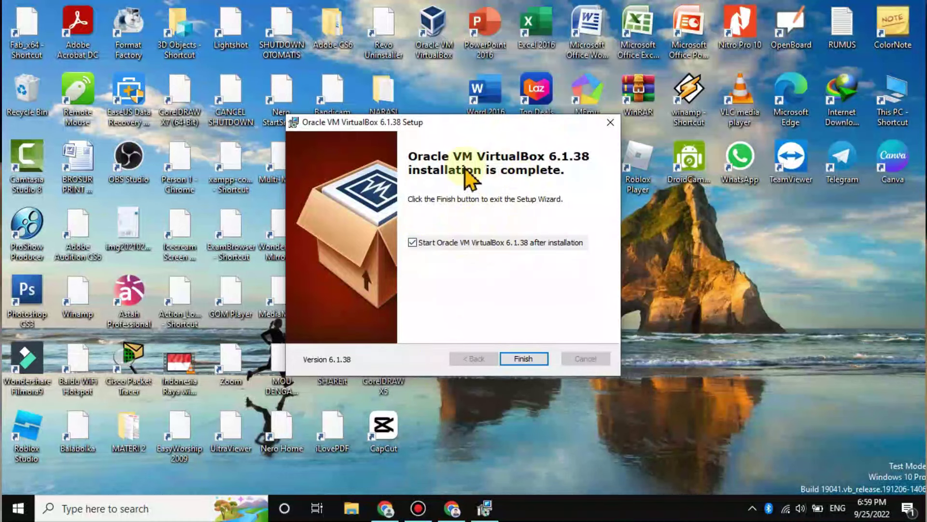
Step: Finish the setup wizard with the option to start Oracle VM VirtualBox 6.1.38 after installation enabled
{"action": "left_click", "coordinate": [413, 243]}
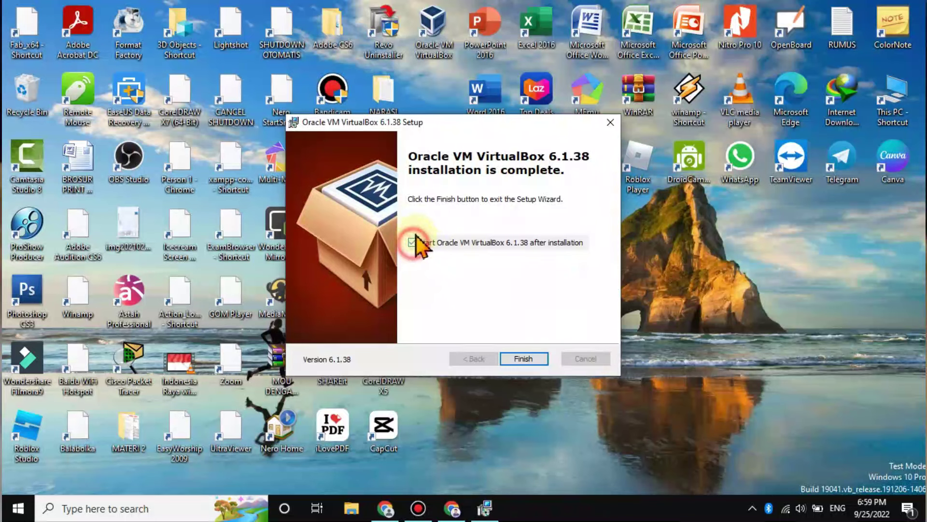
{"action": "left_click", "coordinate": [413, 242]}
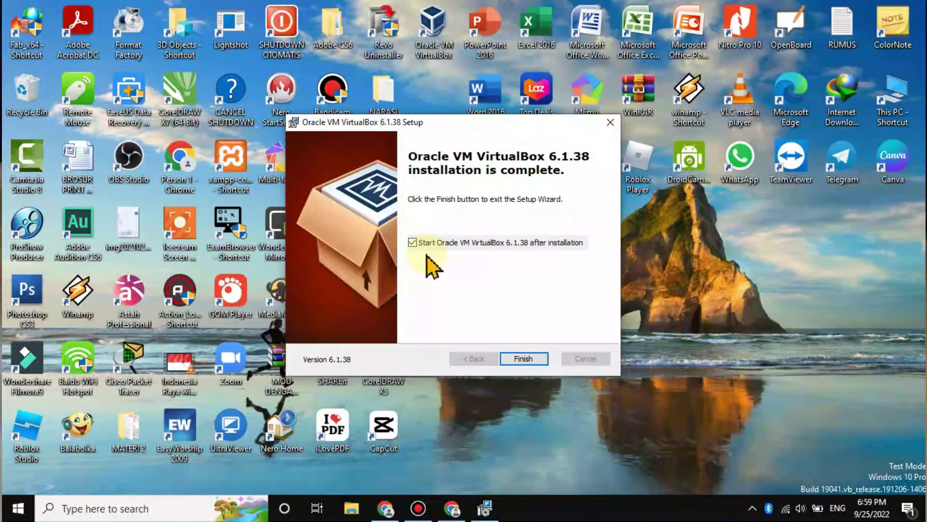
{"action": "left_click", "coordinate": [523, 359]}
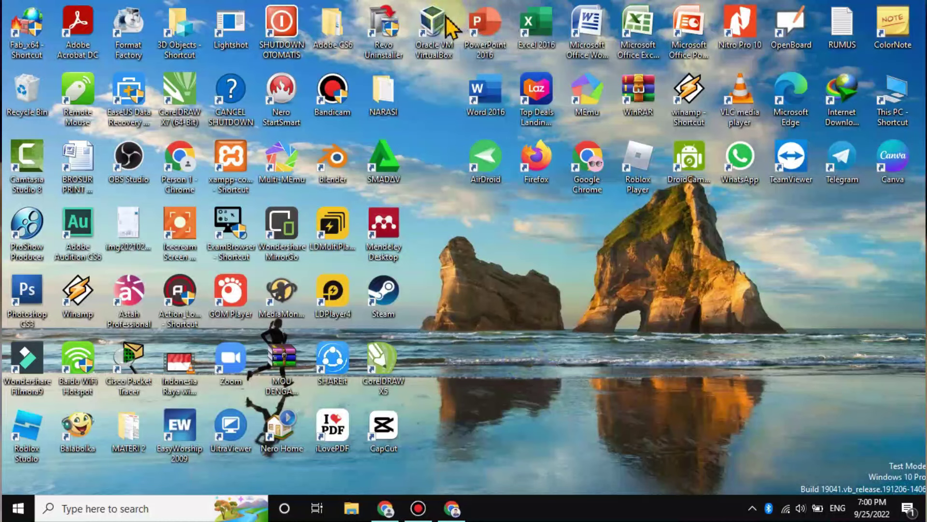
Step: Move the Oracle VM VirtualBox desktop shortcut to an empty spot and back to its original place
{"action": "left_click_drag", "start_coordinate": [433, 24], "coordinate": [466, 213]}
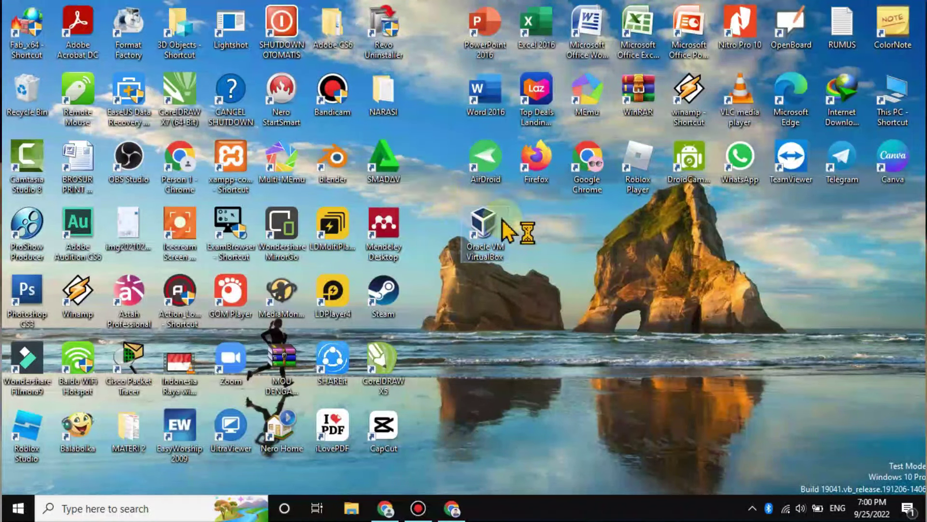
{"action": "left_click_drag", "start_coordinate": [498, 217], "coordinate": [451, 29]}
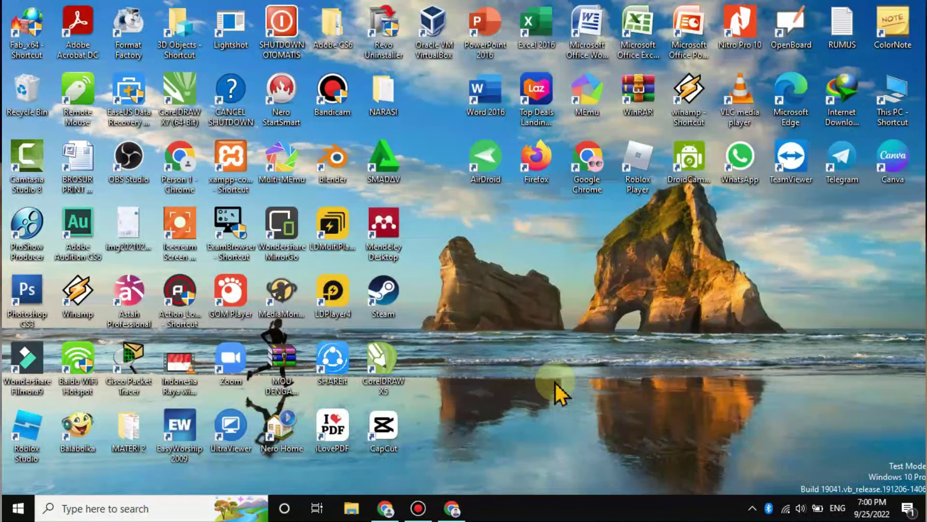
Step: Start creating a new virtual machine in VirtualBox Manager and name it WINDOWS 7
{"action": "left_click", "coordinate": [654, 136]}
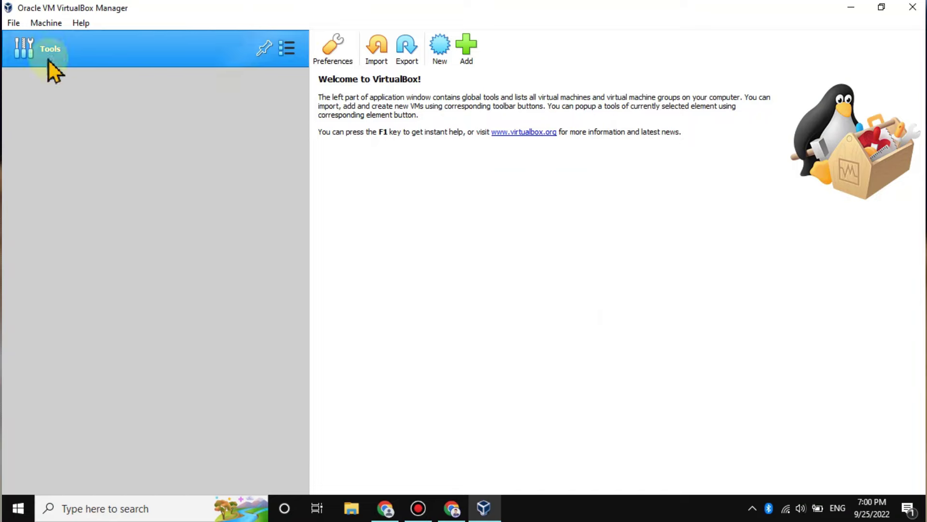
{"action": "left_click", "coordinate": [39, 29]}
{"action": "left_click", "coordinate": [268, 273]}
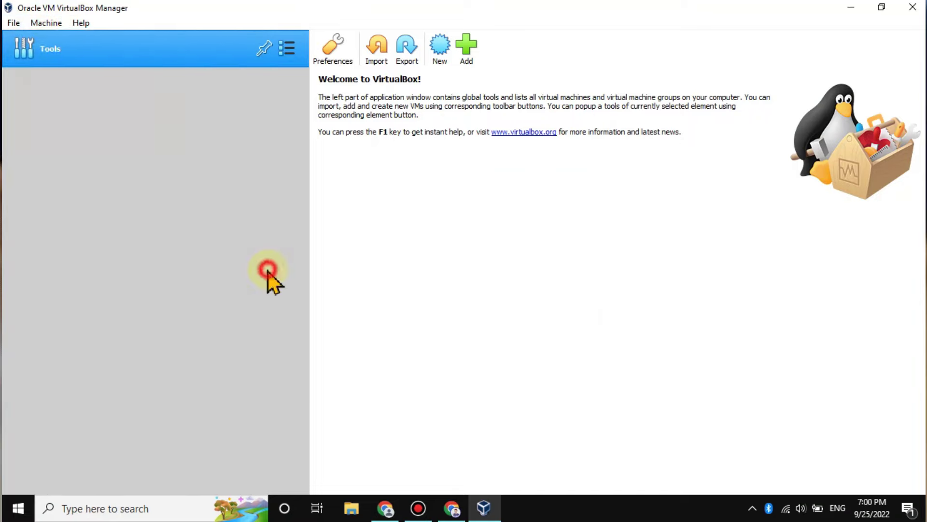
{"action": "left_click", "coordinate": [439, 50]}
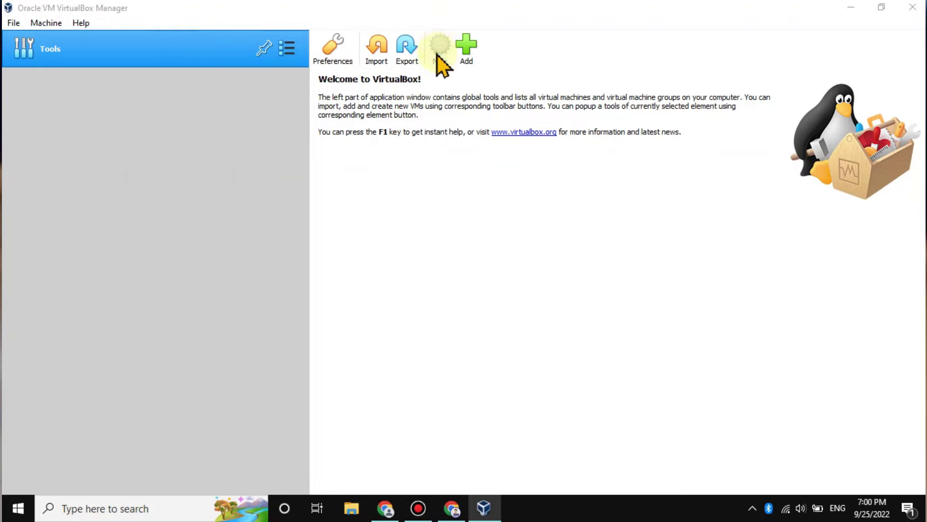
{"action": "left_click", "coordinate": [440, 259]}
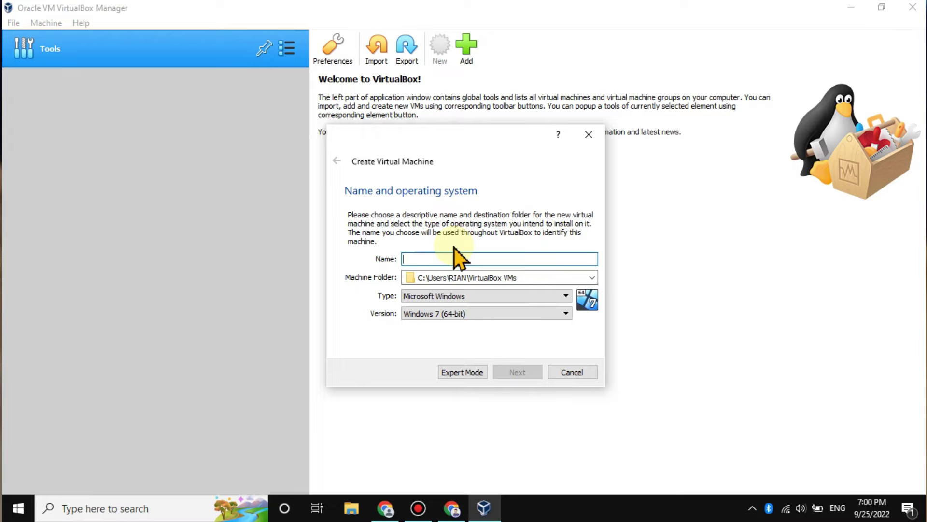
{"action": "type", "text": "WINDOWS 7"}
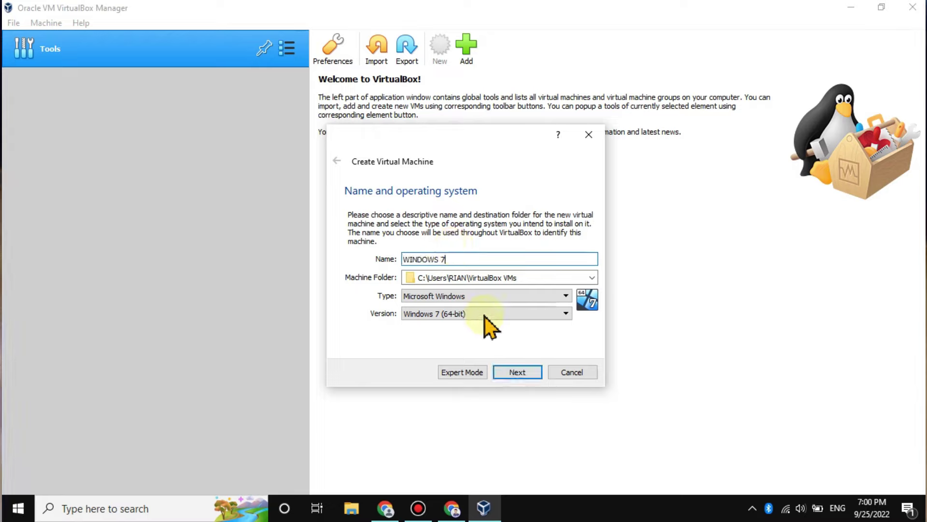
Step: Keep the machine type Microsoft Windows and version Windows 7 (64-bit), and accept the recommended memory size of 2048 MB
{"action": "left_click", "coordinate": [564, 295]}
{"action": "left_click", "coordinate": [552, 296]}
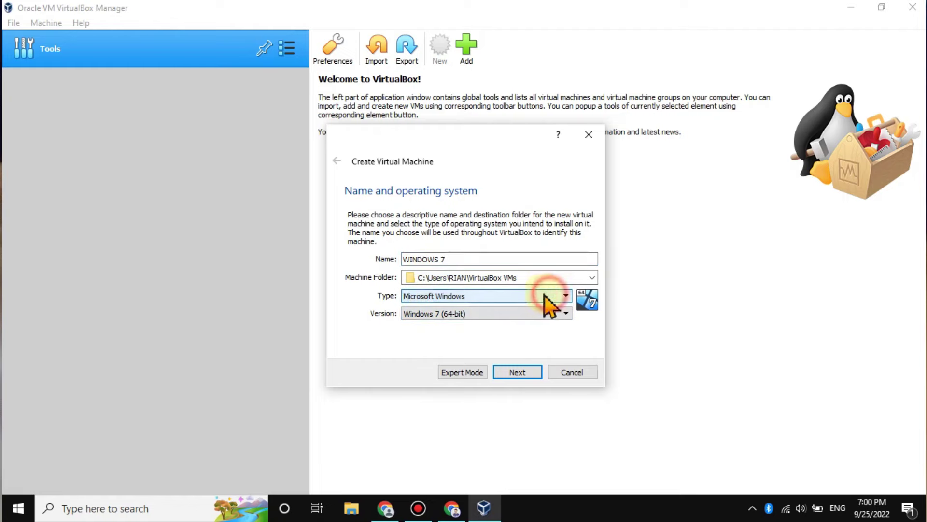
{"action": "left_click", "coordinate": [503, 316]}
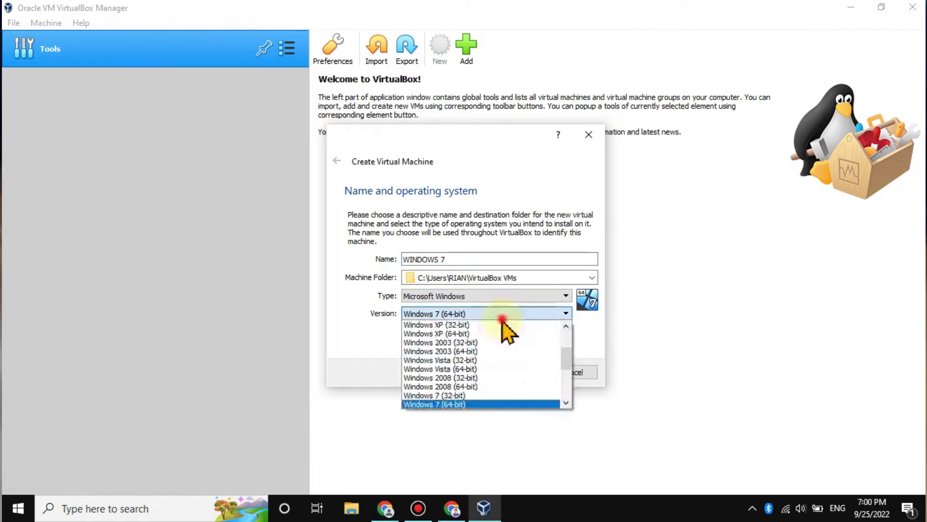
{"action": "left_click", "coordinate": [504, 318]}
{"action": "left_click", "coordinate": [515, 370]}
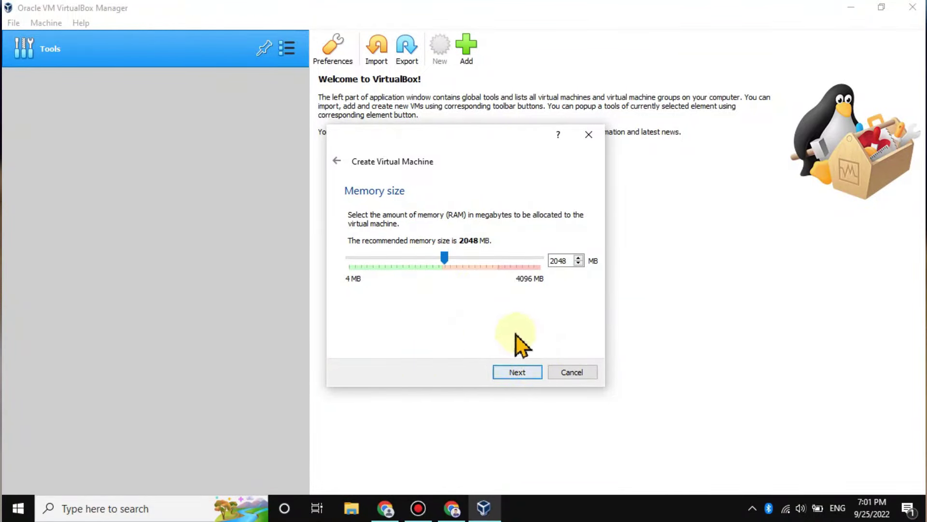
{"action": "left_click", "coordinate": [514, 371]}
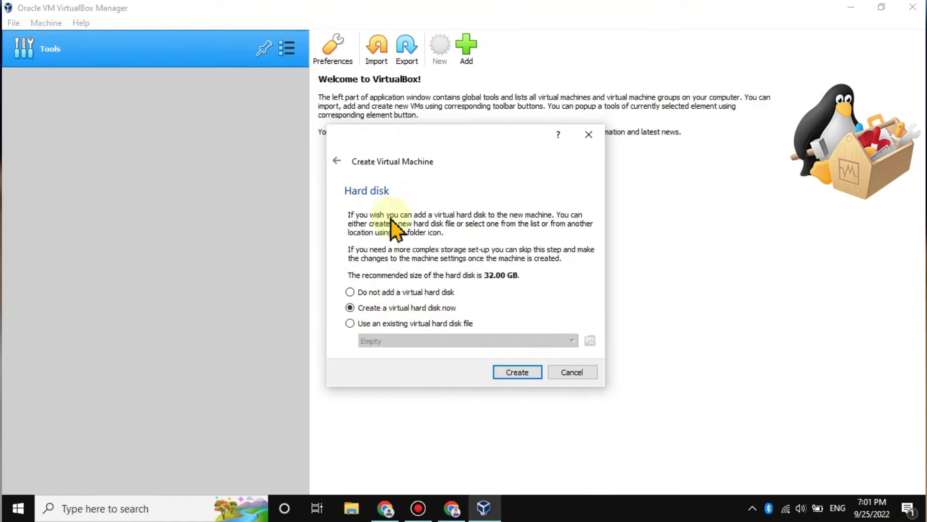
Step: Create a new dynamically allocated VHD (Virtual Hard Disk) of 32.00 GB for the machine, keeping the default file location
{"action": "left_click", "coordinate": [530, 375]}
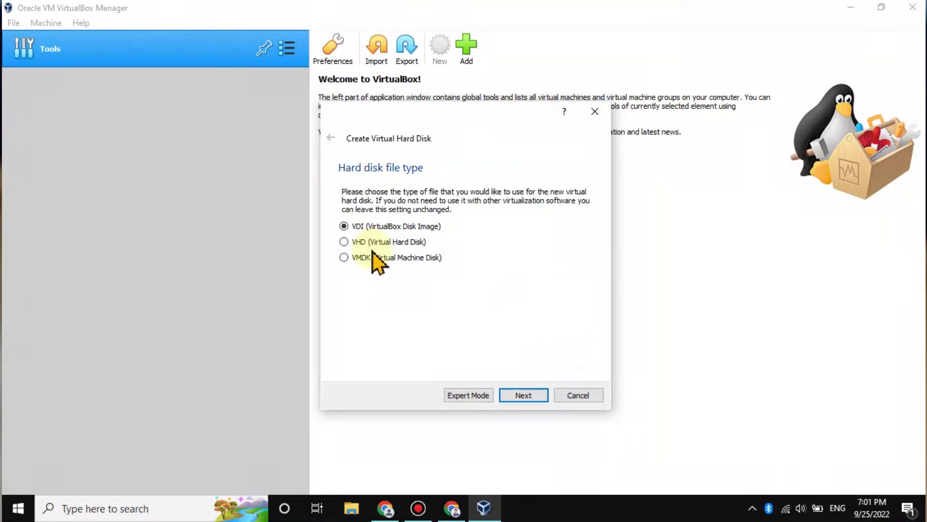
{"action": "left_click", "coordinate": [344, 241]}
{"action": "left_click", "coordinate": [529, 395]}
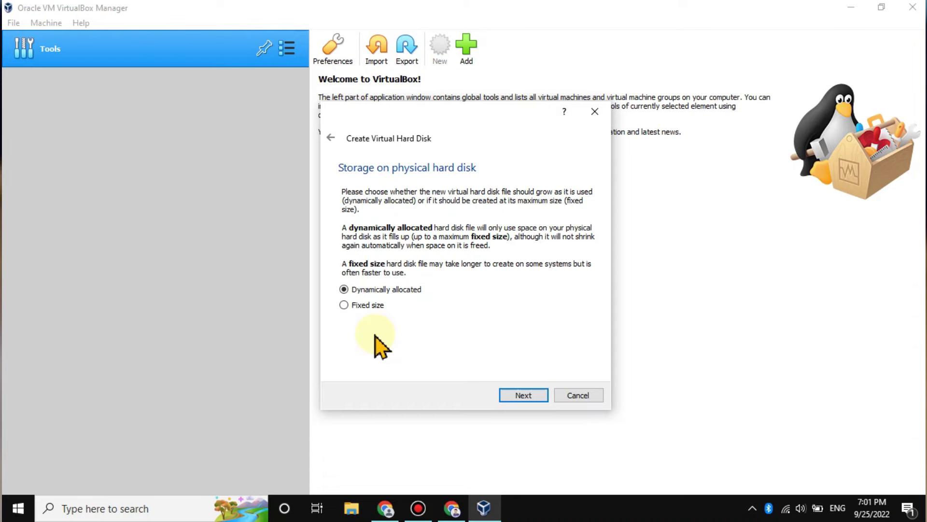
{"action": "left_click", "coordinate": [516, 394]}
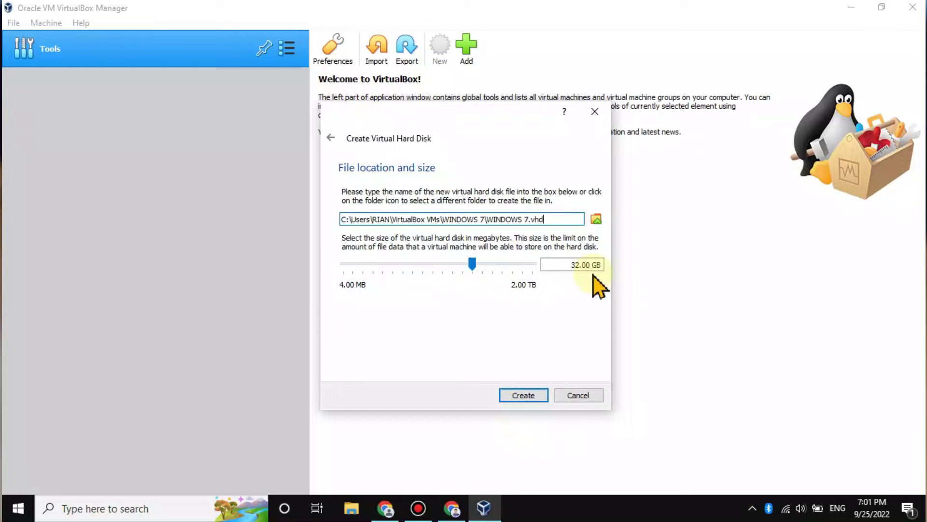
{"action": "left_click", "coordinate": [525, 394]}
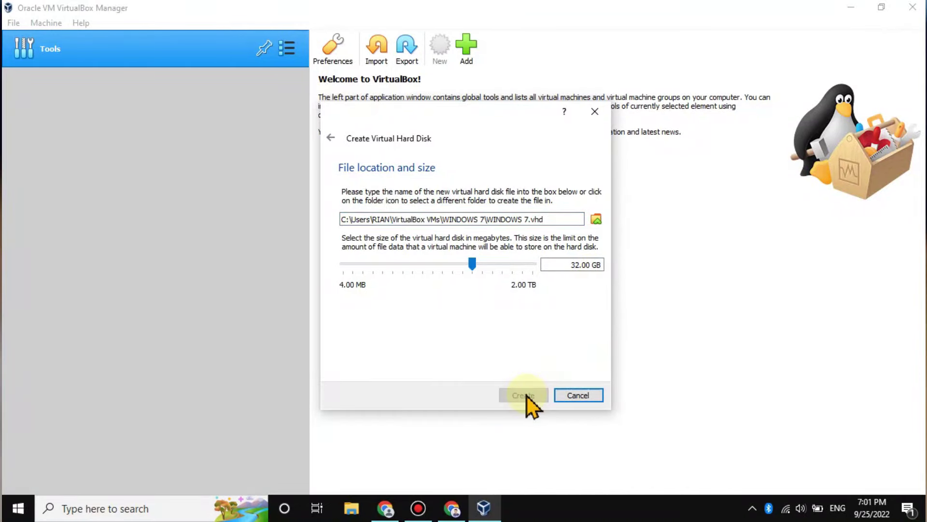